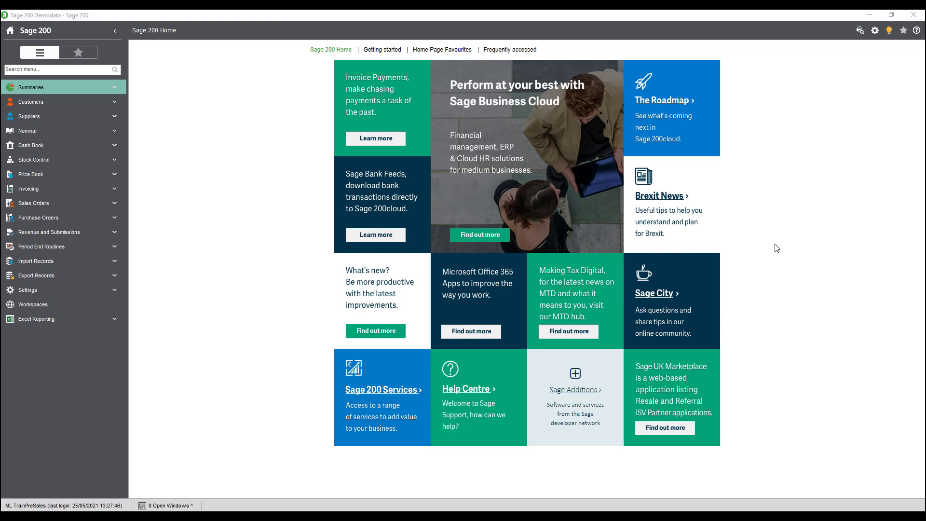
Show the Sage 200 Web Portal for Demodata in the browser from the settings menu.
left_click(874, 30)
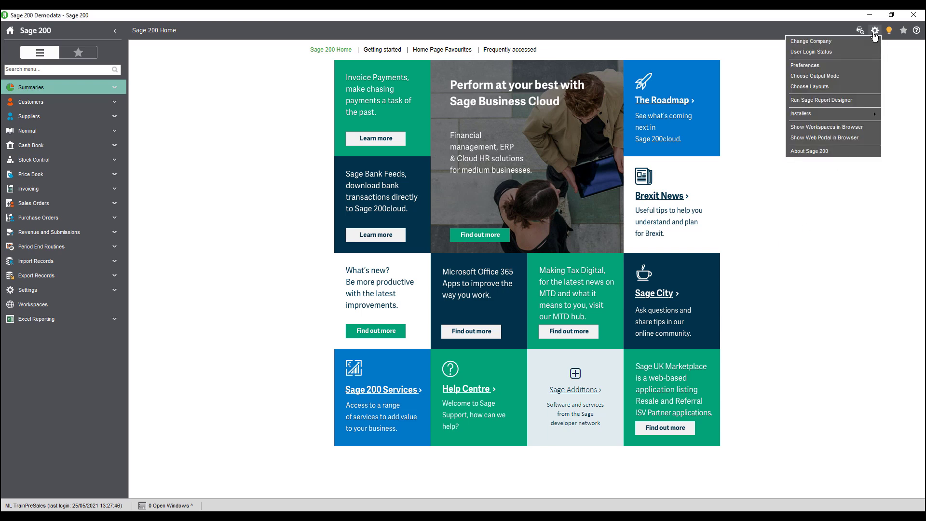
left_click(858, 136)
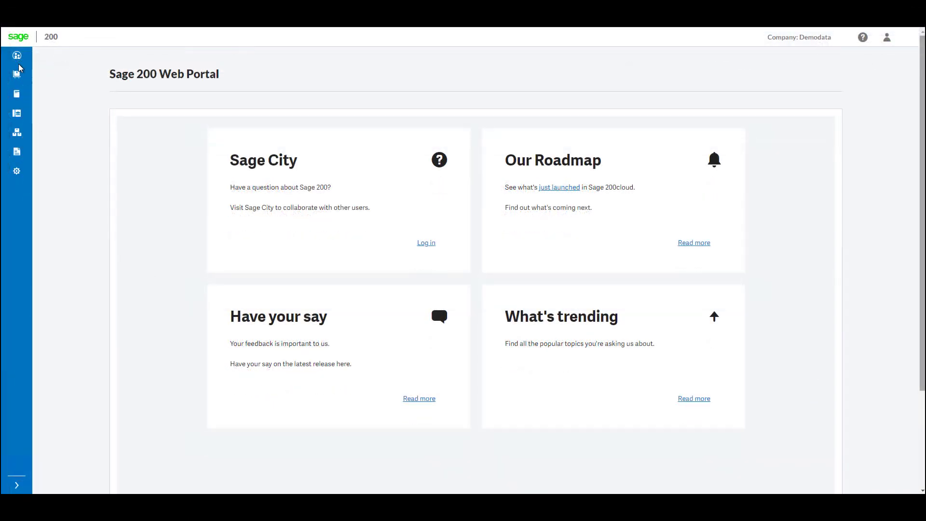
Open the Sales Ledger Customer List and start a new customer record.
left_click(16, 57)
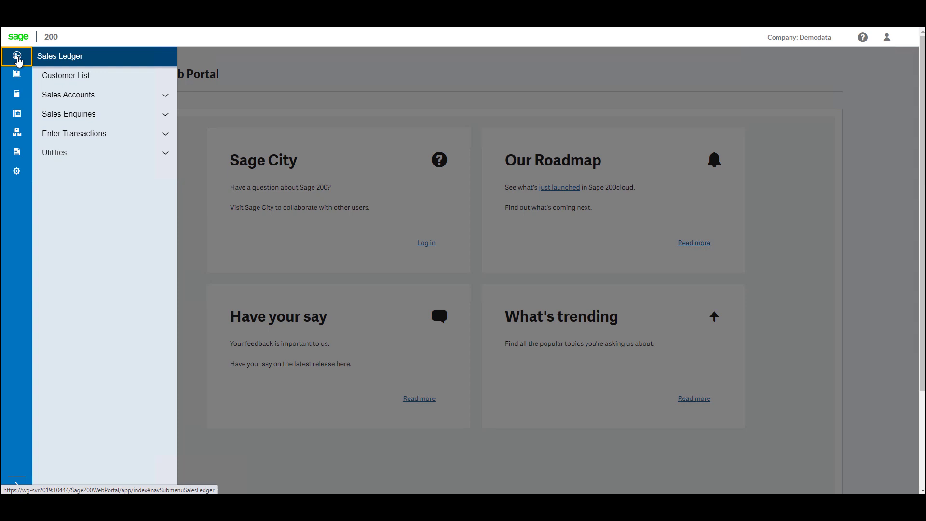
left_click(85, 76)
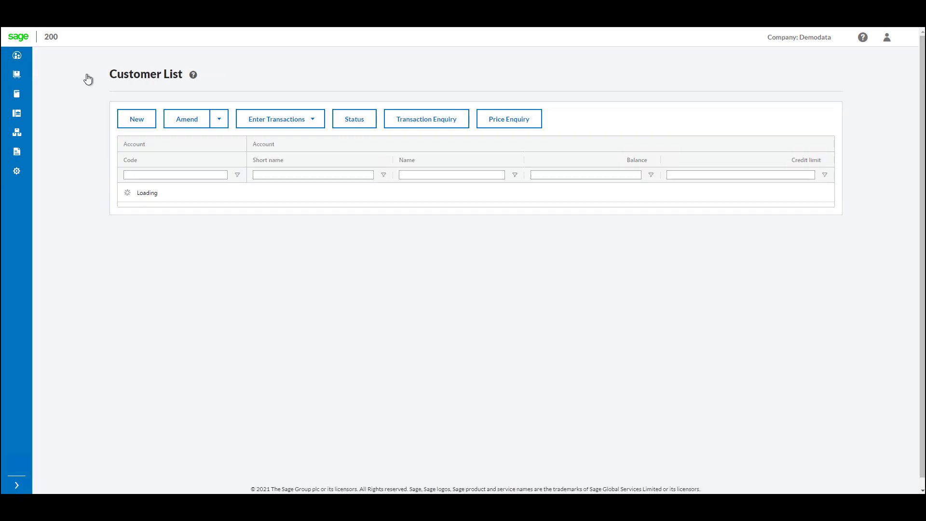
left_click(137, 121)
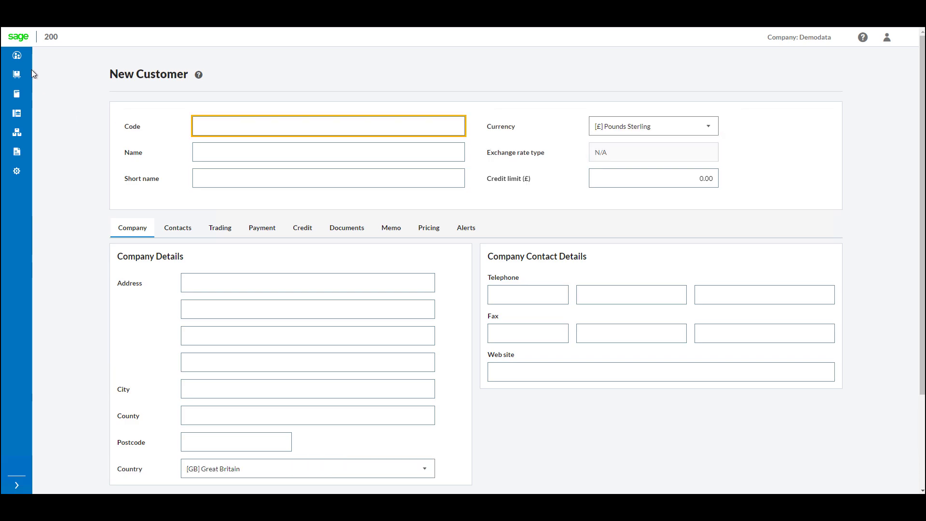
Return to the Customer List and view customer ABB001 Abbey Retail Ltd.
left_click(17, 56)
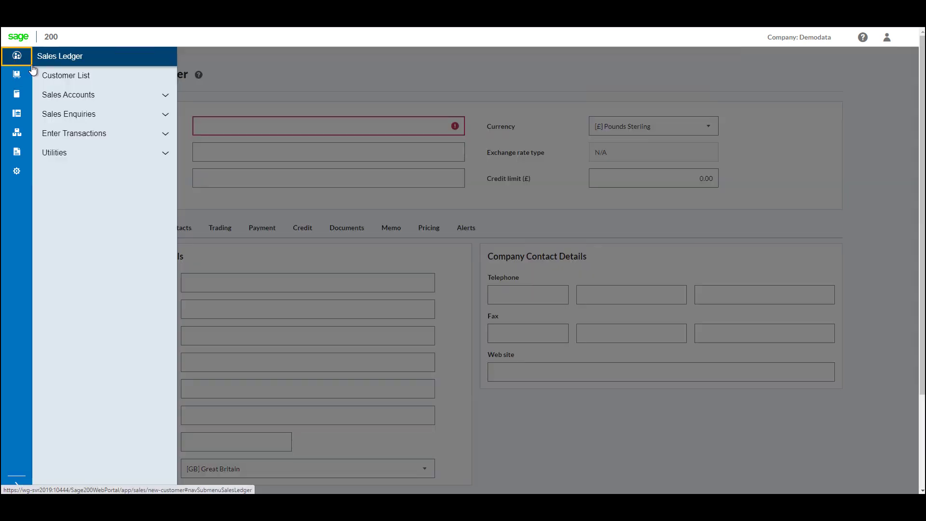
left_click(68, 76)
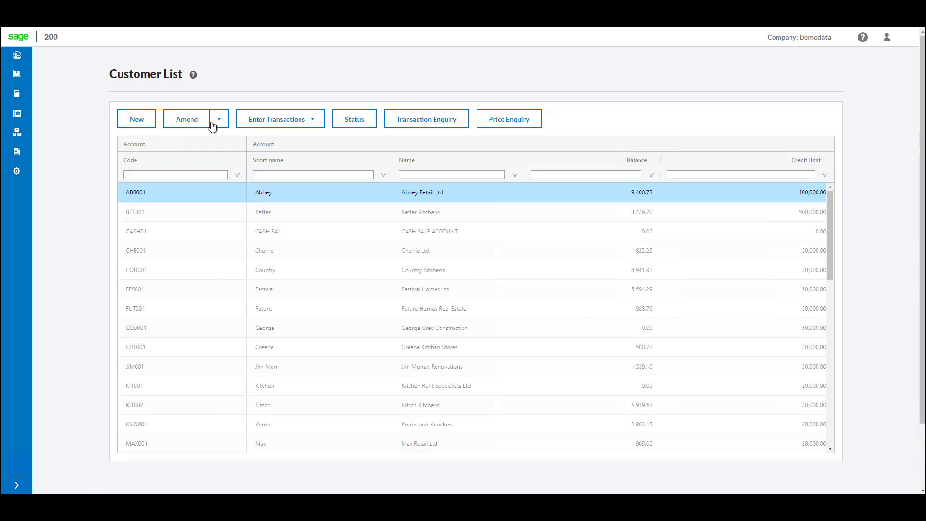
left_click(218, 120)
left_click(200, 140)
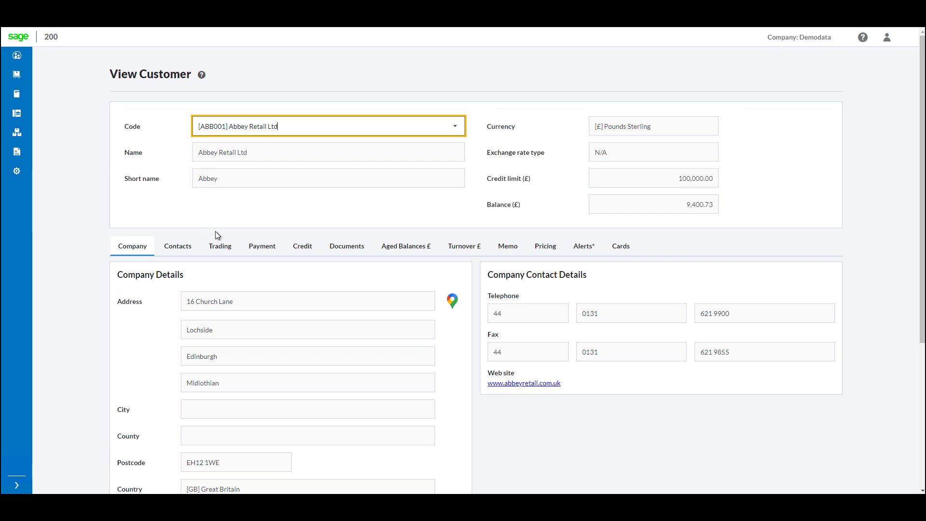
Review Abbey Retail Ltd's aged balances, then its contacts list with the default contact.
left_click(396, 247)
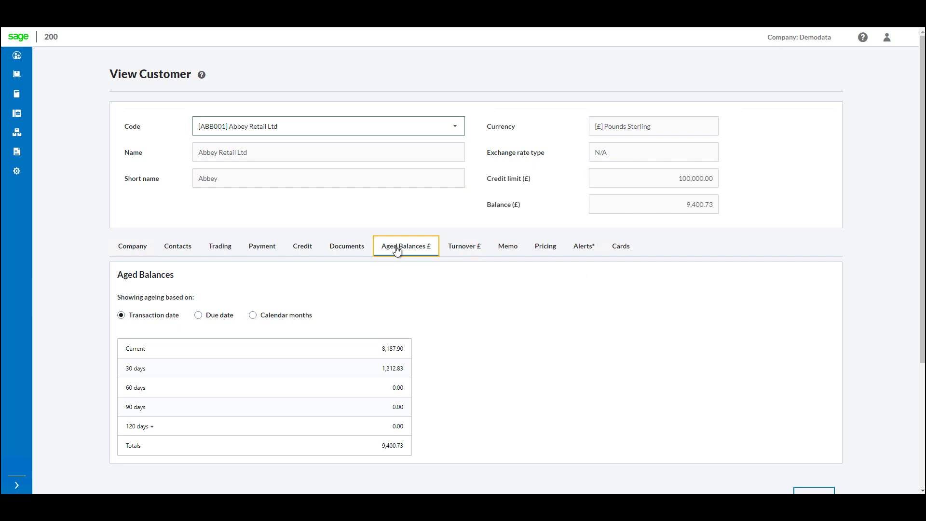
left_click(176, 248)
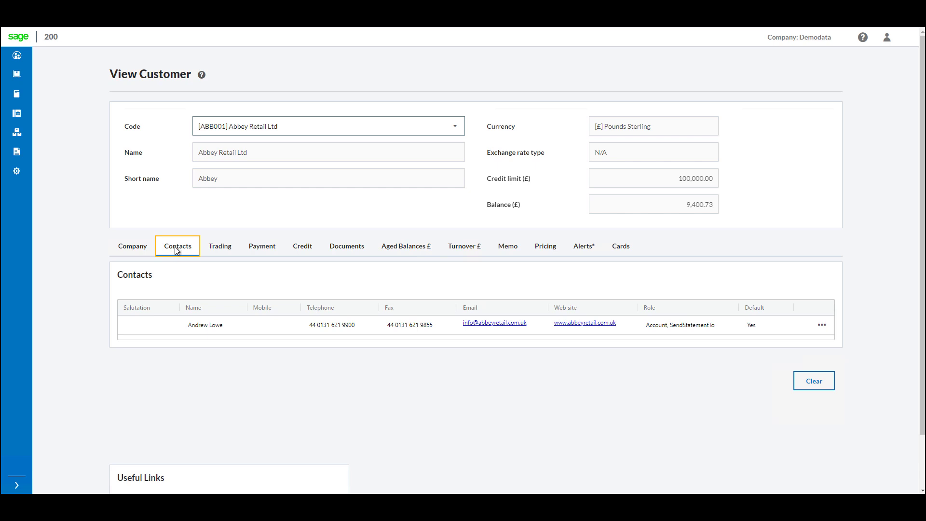
scroll(174, 246, "down", 2)
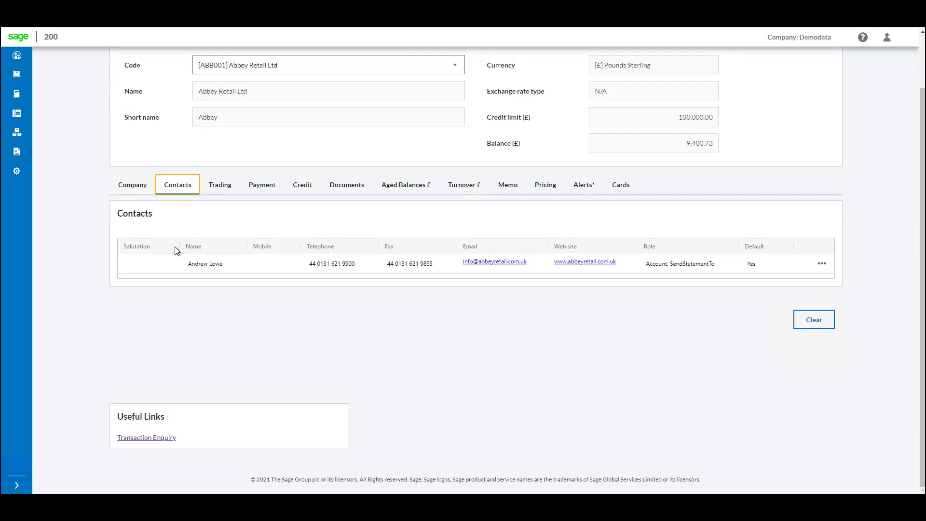
left_click(140, 438)
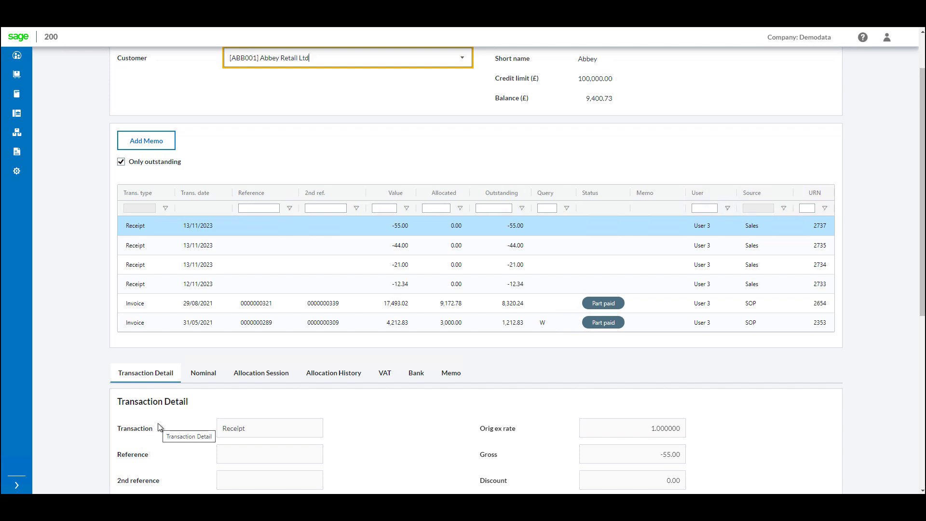
left_click(167, 307)
scroll(227, 400, "down", 2)
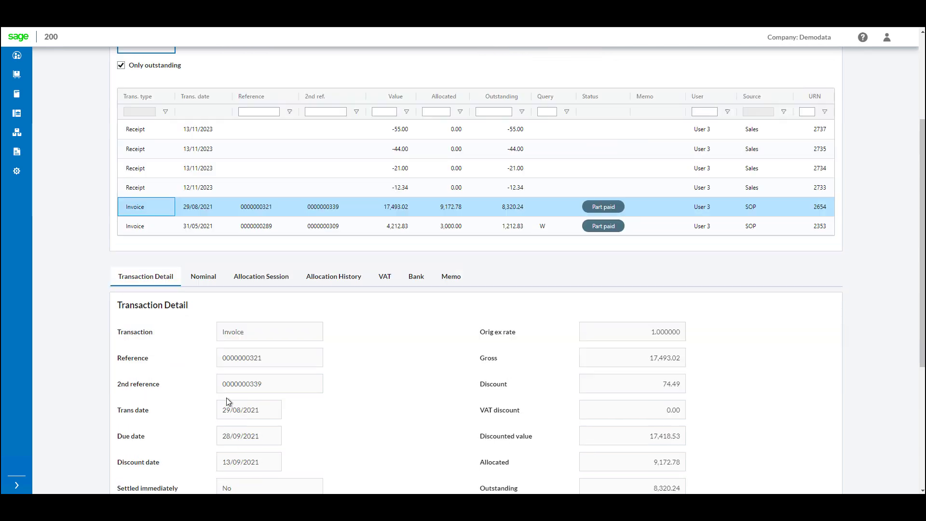
scroll(227, 397, "down", 1)
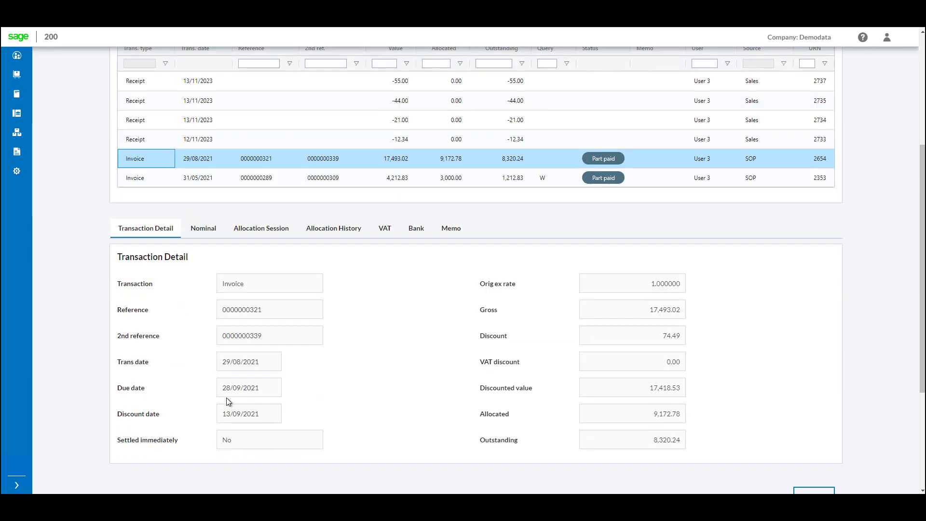
left_click(202, 231)
left_click(267, 234)
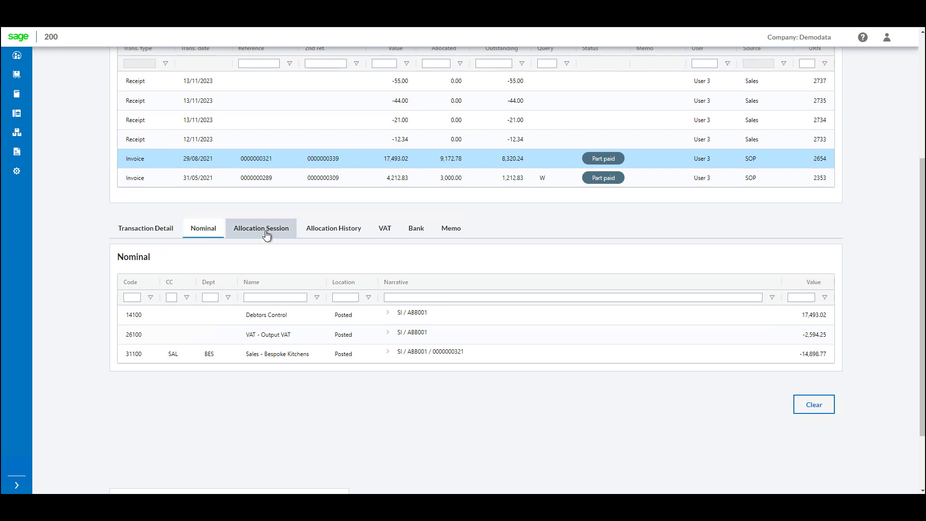
left_click(145, 228)
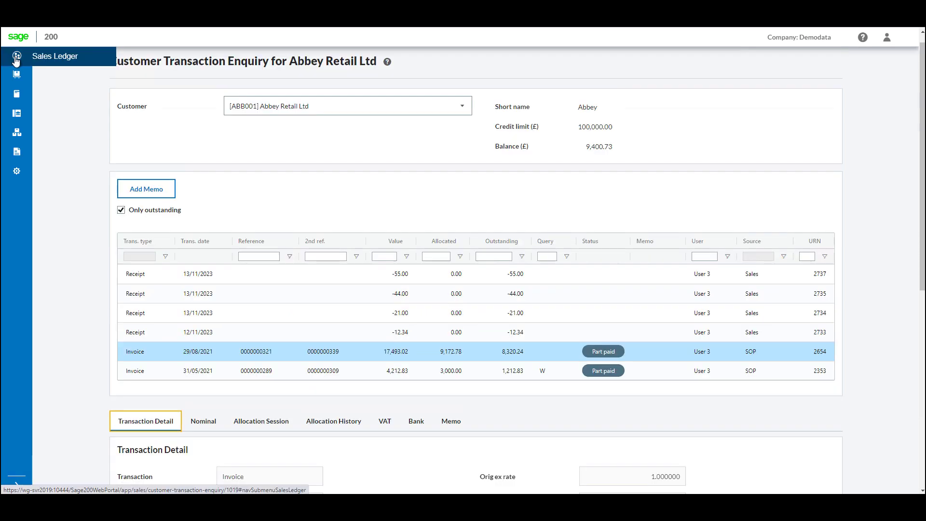
Browse the Sales Ledger transaction entry options without choosing one.
left_click(16, 57)
left_click(156, 139)
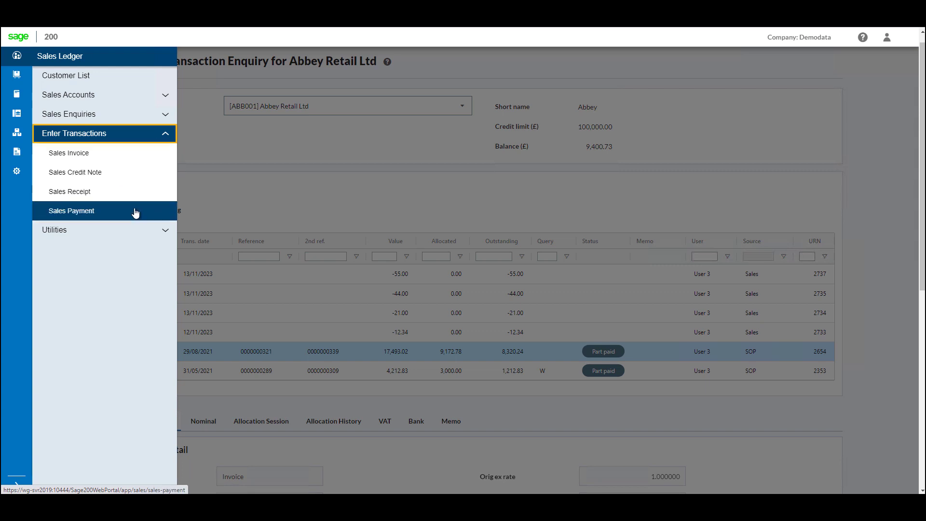
left_click(244, 202)
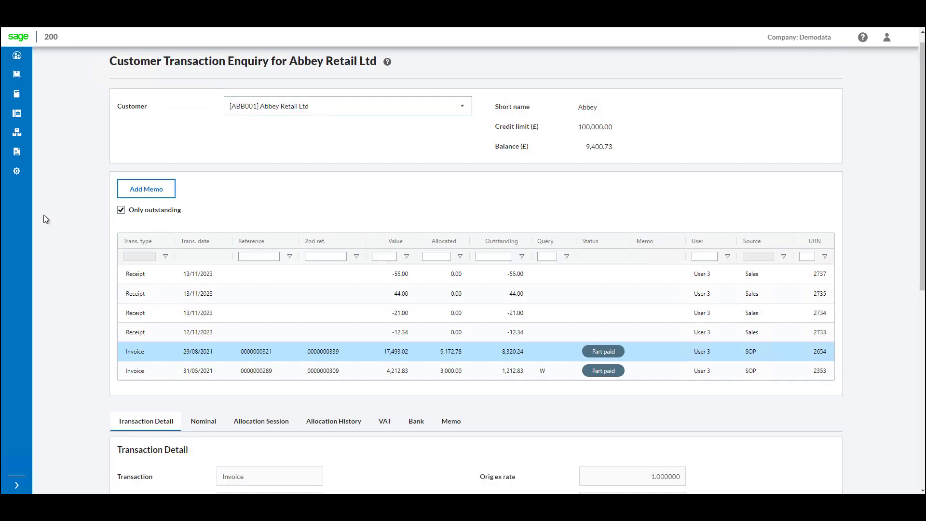
Price the Espresso Machine (ACS/ESPRESSO) for customer ABB001 Abbey Retail Ltd: 299.60 per unit.
left_click(16, 153)
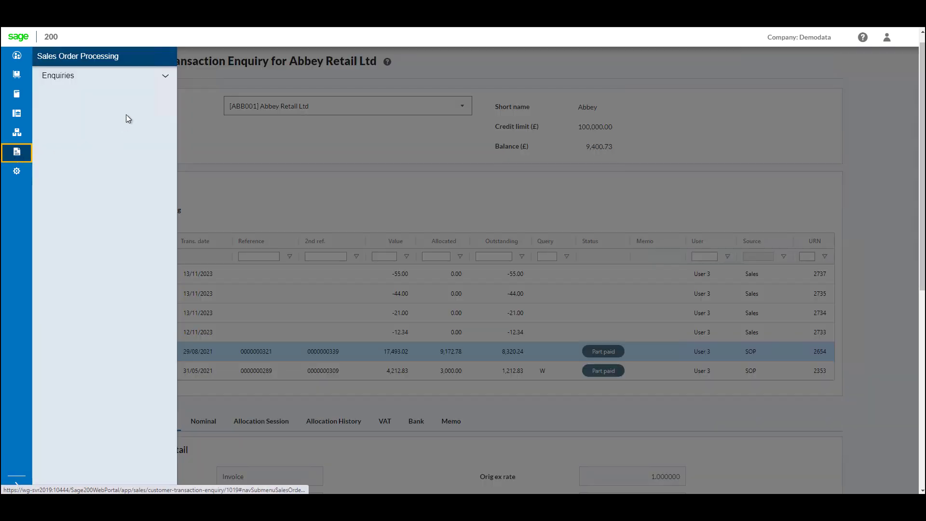
left_click(162, 76)
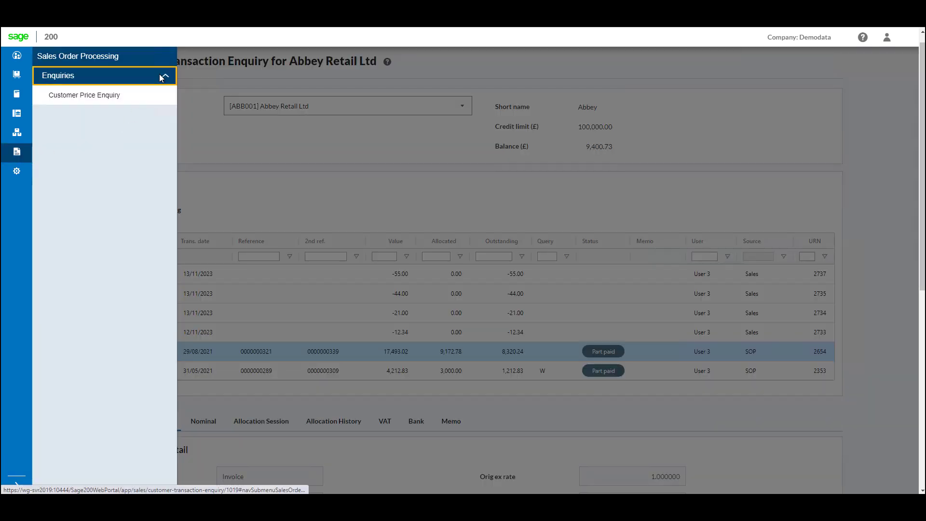
left_click(120, 100)
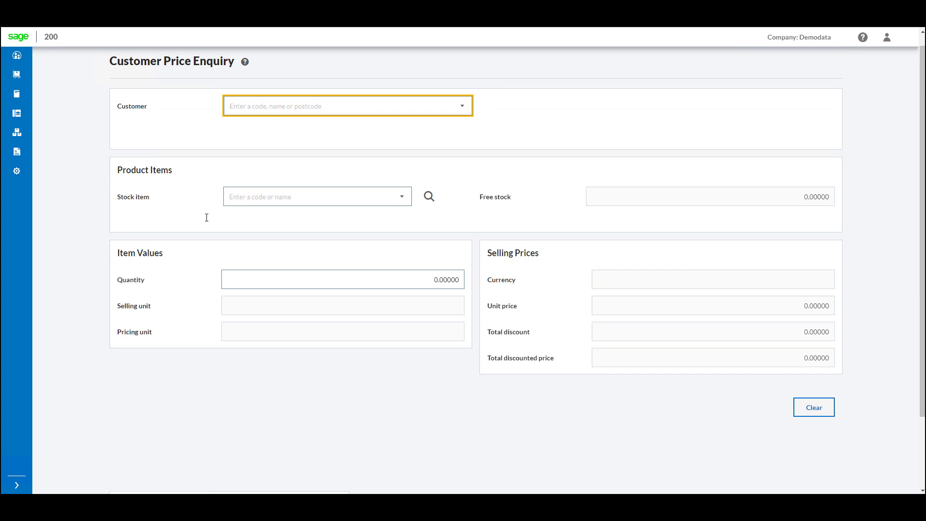
left_click(462, 107)
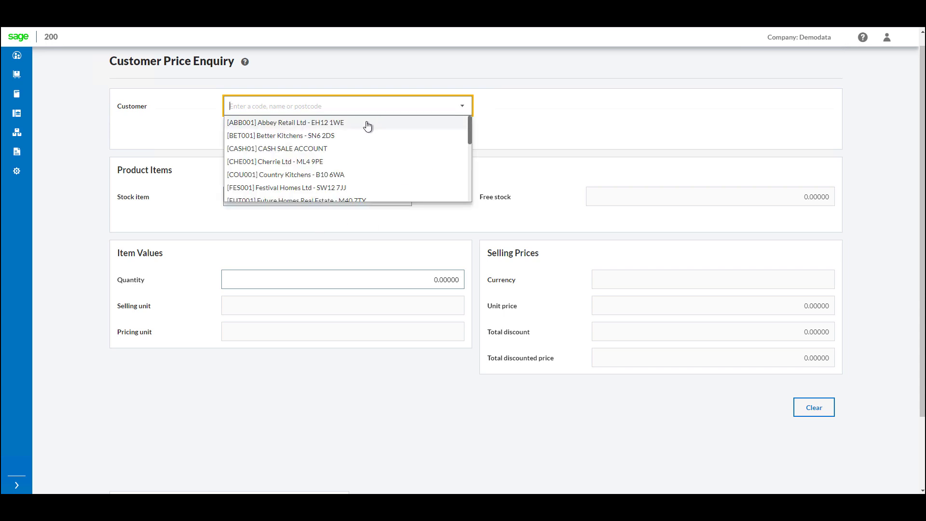
left_click(385, 124)
left_click(400, 234)
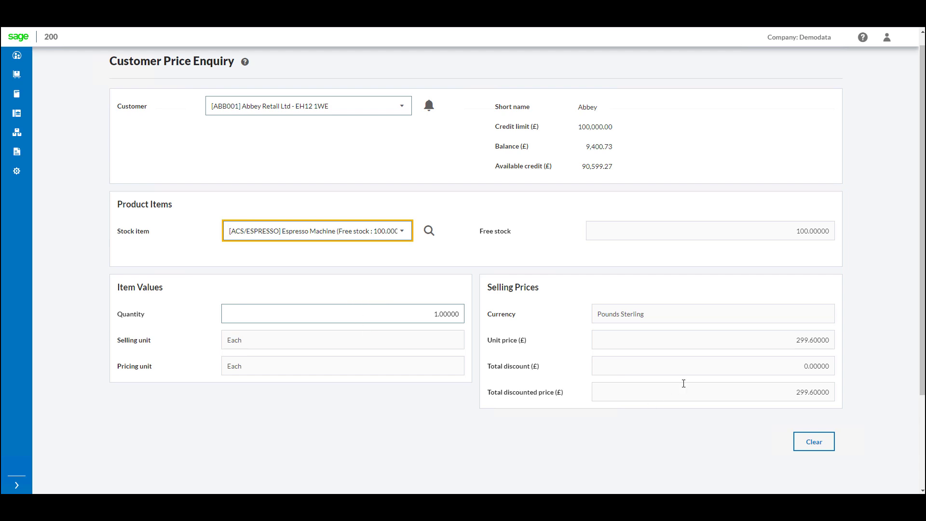
scroll(399, 227, "up", 1)
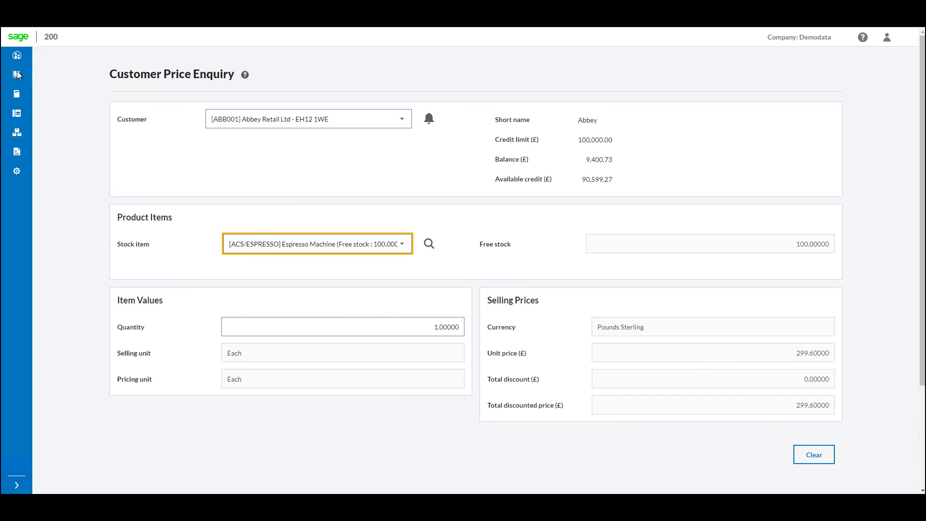
Show Customer Status for [ABB001] Abbey Retail Ltd: credit limit 100,000.00, balance 9,400.73.
left_click(18, 59)
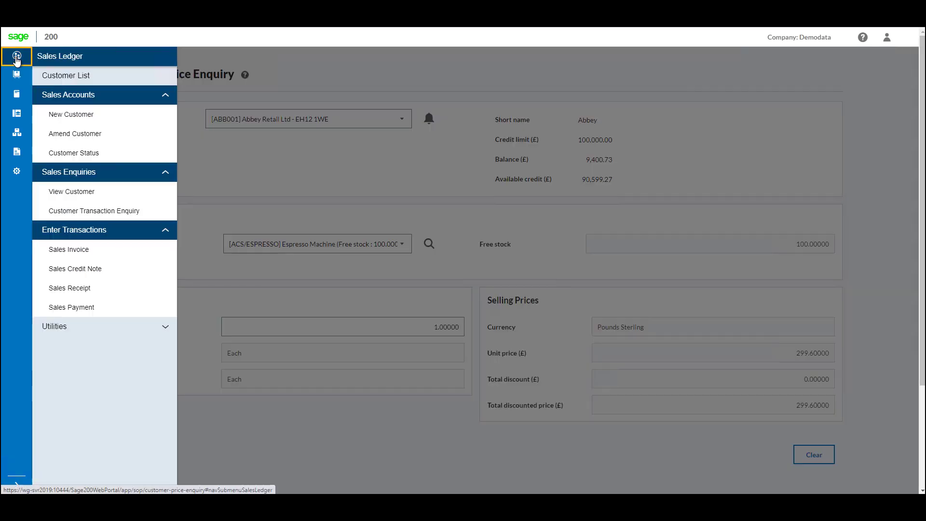
left_click(103, 152)
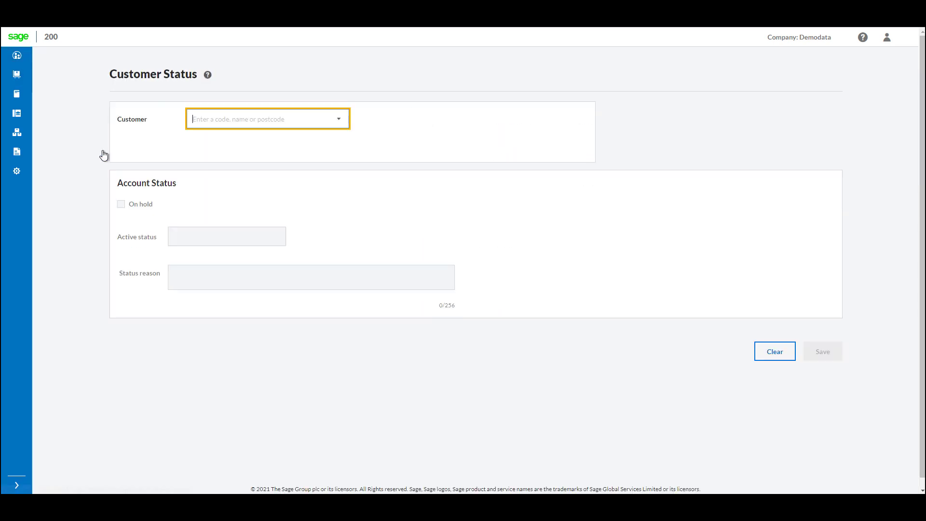
left_click(336, 116)
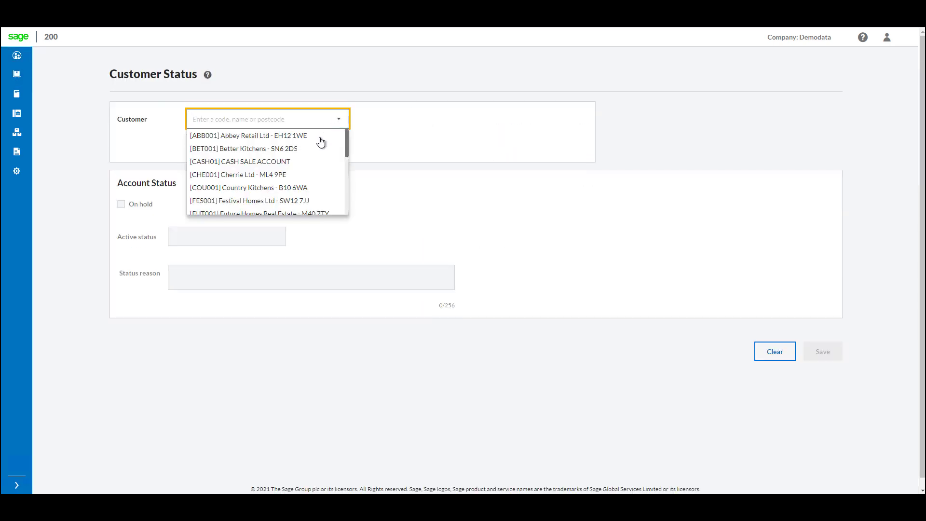
left_click(317, 139)
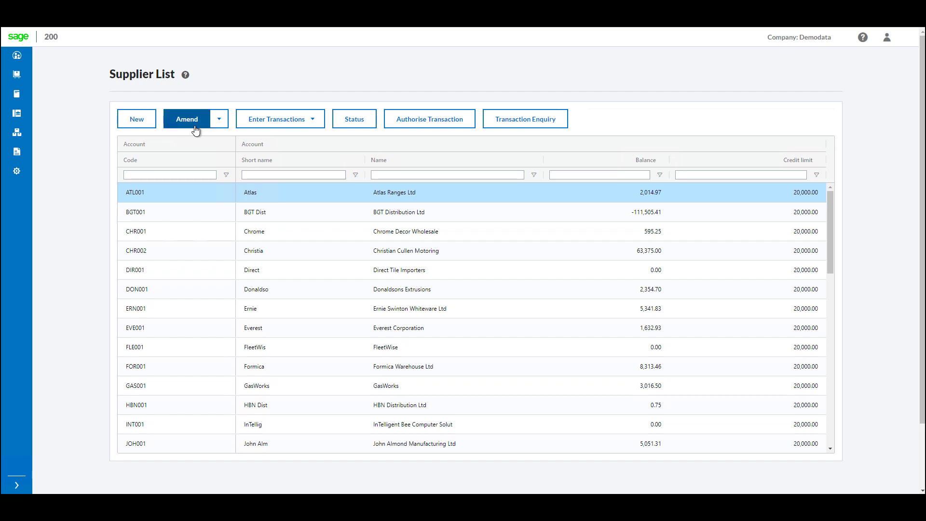
Review the Amend and Enter Transactions options available on the Supplier List.
left_click(223, 122)
left_click(284, 124)
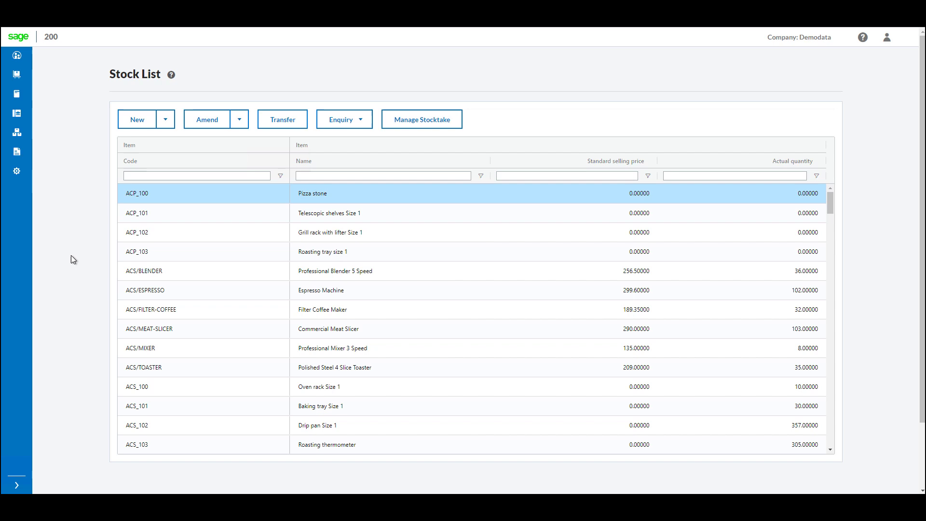
View Stock Item History, then Stock Item Balances for Professional Blender 5 Speed (29 free).
left_click(367, 124)
left_click(374, 163)
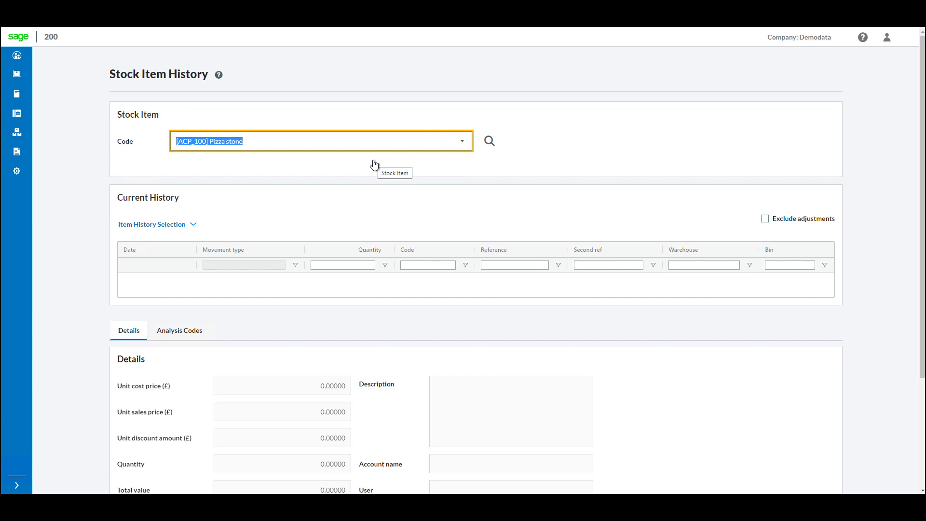
left_click(17, 132)
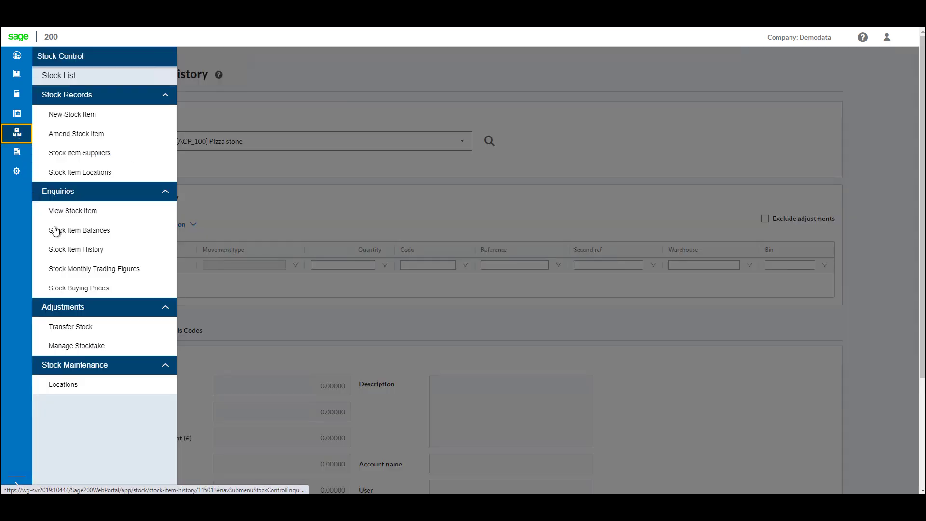
left_click(114, 233)
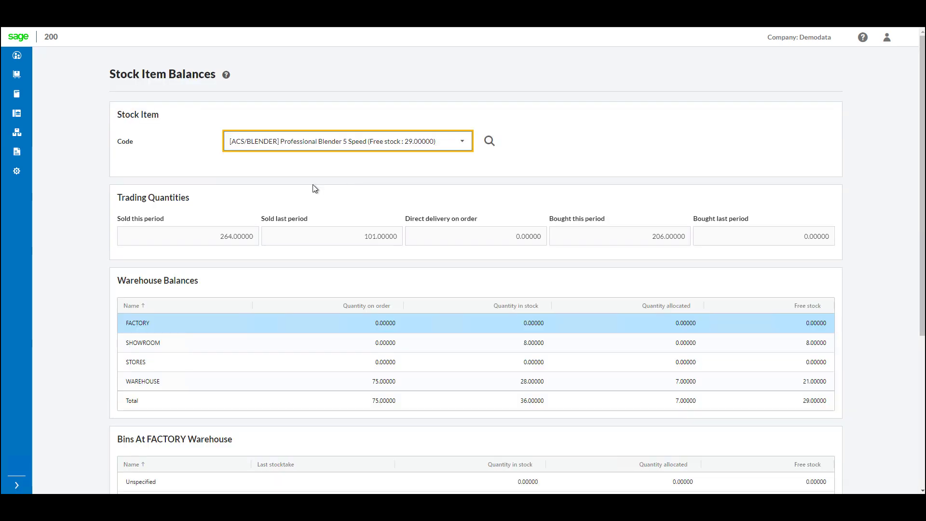
left_click(17, 132)
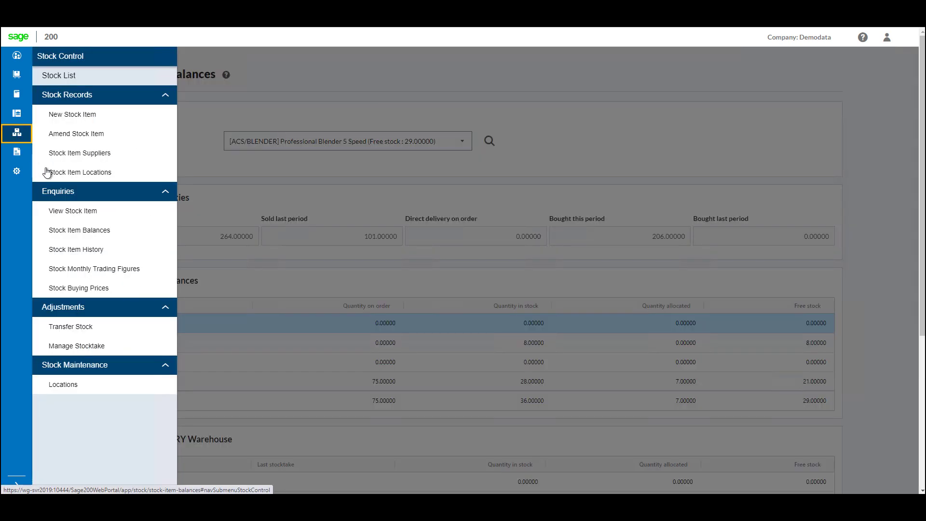
Visit Stock Monthly Trading Figures, warehouse Locations and Transfer Stock, then start a new stocktake list.
left_click(118, 269)
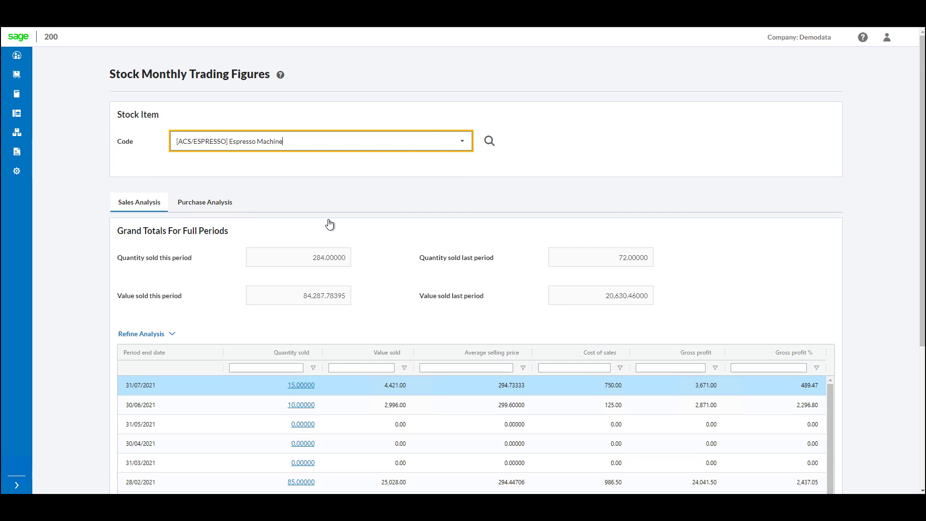
left_click(17, 133)
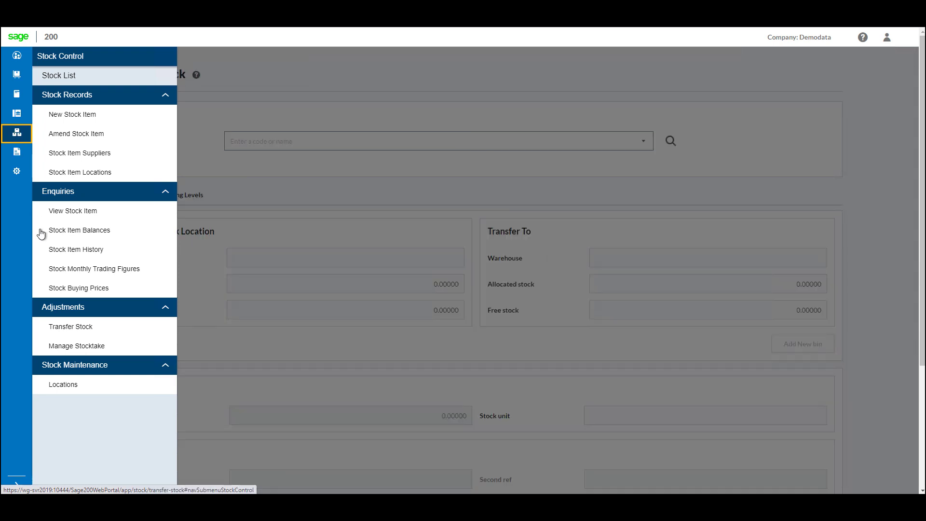
left_click(85, 384)
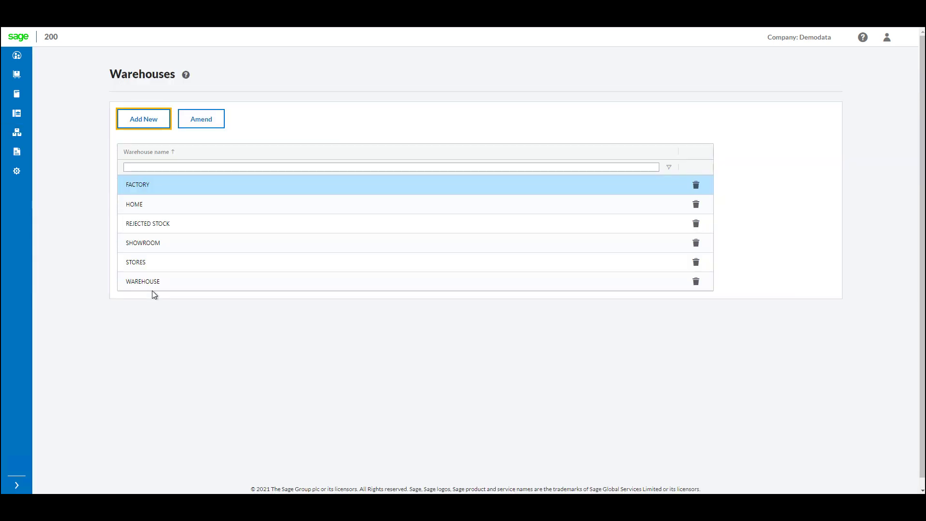
left_click(17, 132)
left_click(99, 331)
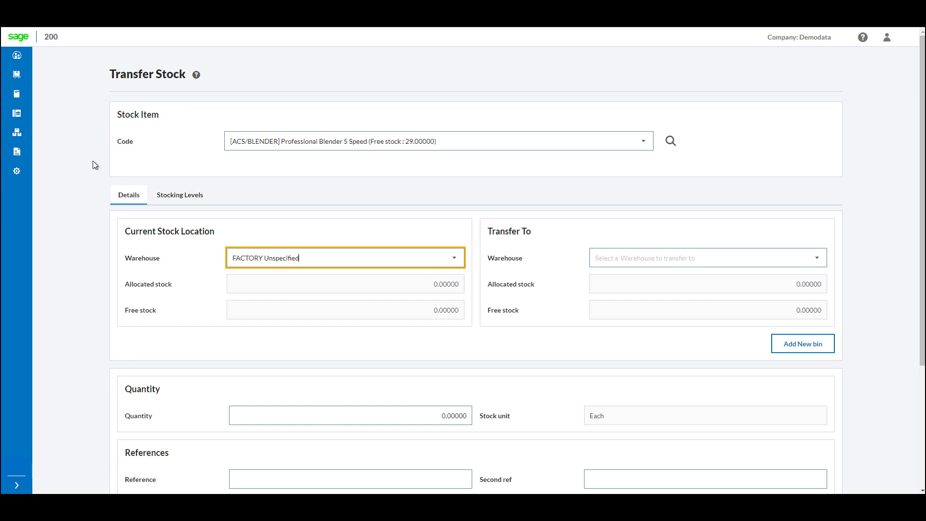
left_click(21, 135)
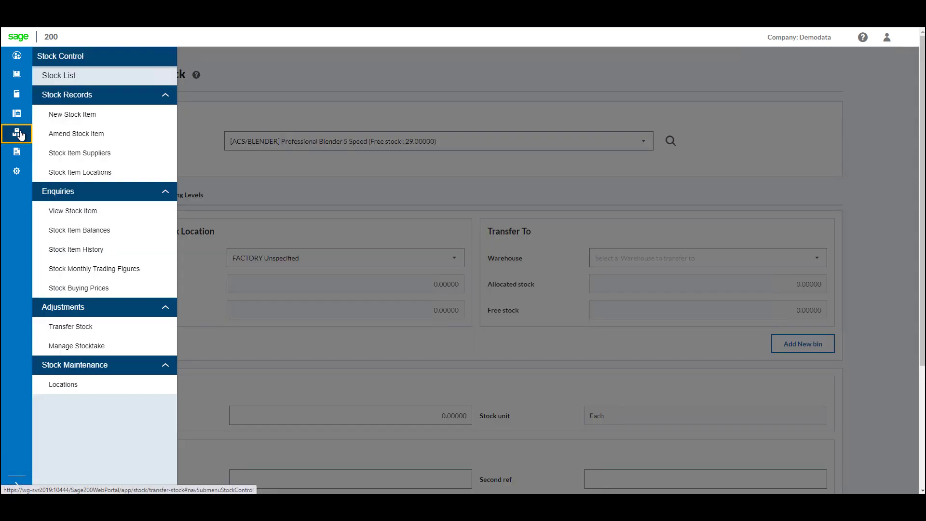
left_click(77, 346)
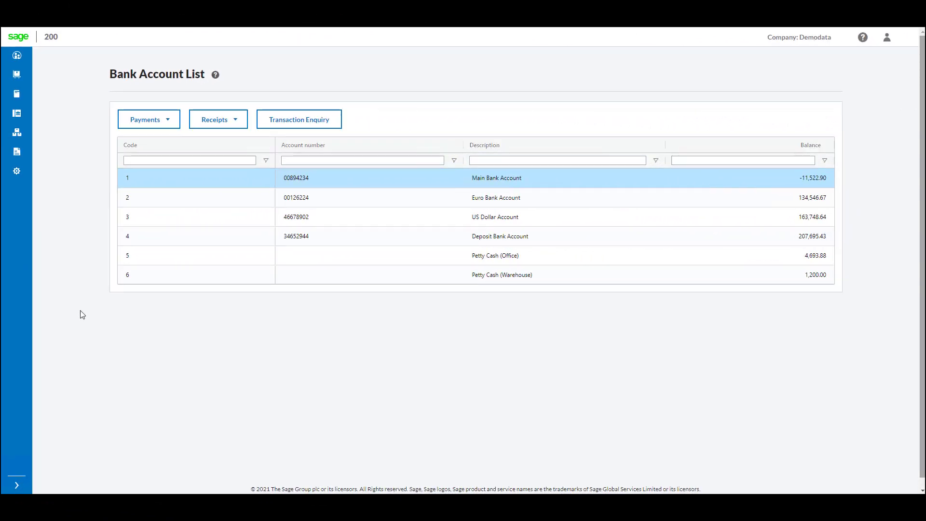
Check the bank Payments options, then list Main Bank Account's standing orders and direct debits.
left_click(168, 119)
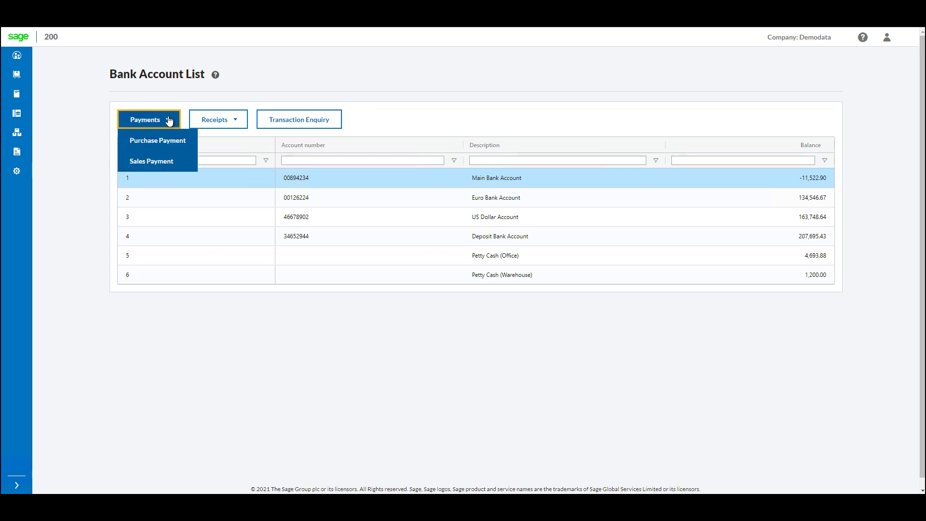
mouse_move(242, 120)
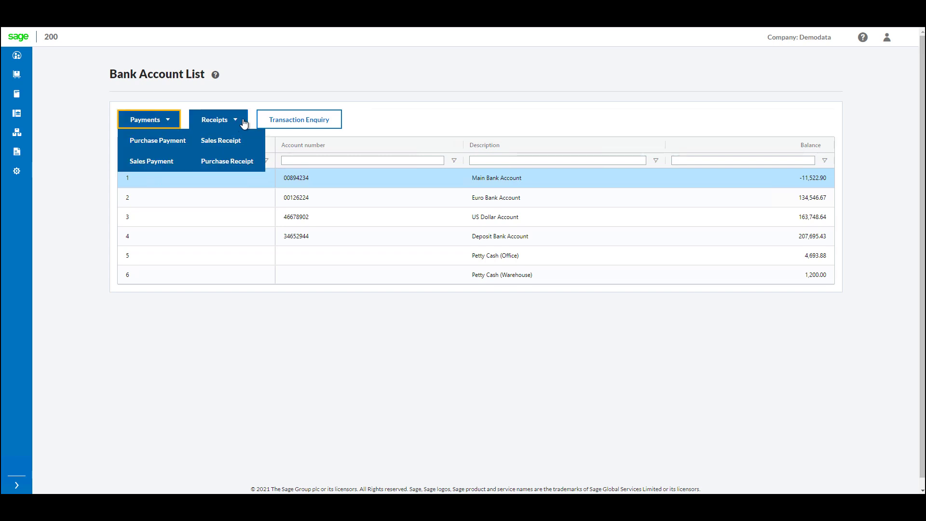
left_click(308, 120)
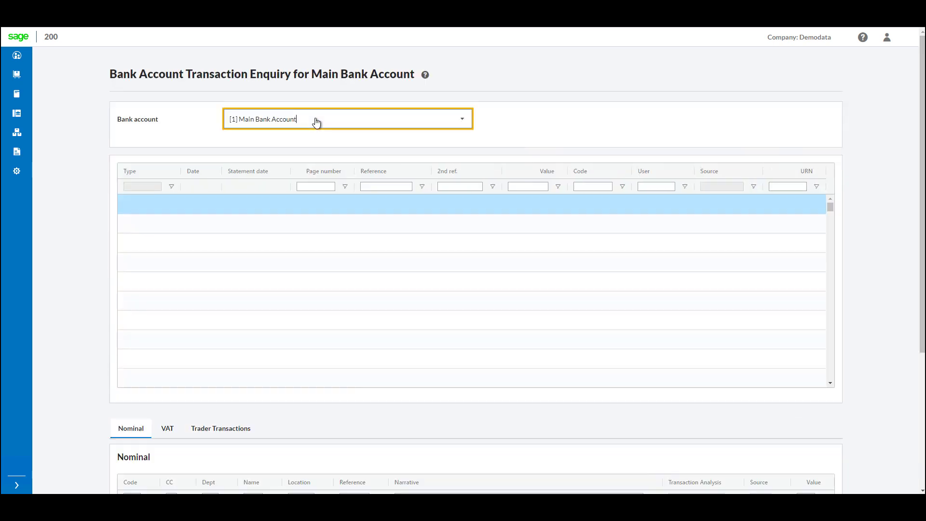
left_click(16, 113)
Save a Cash Book inter account transfer with a payment value of 100.
left_click(44, 135)
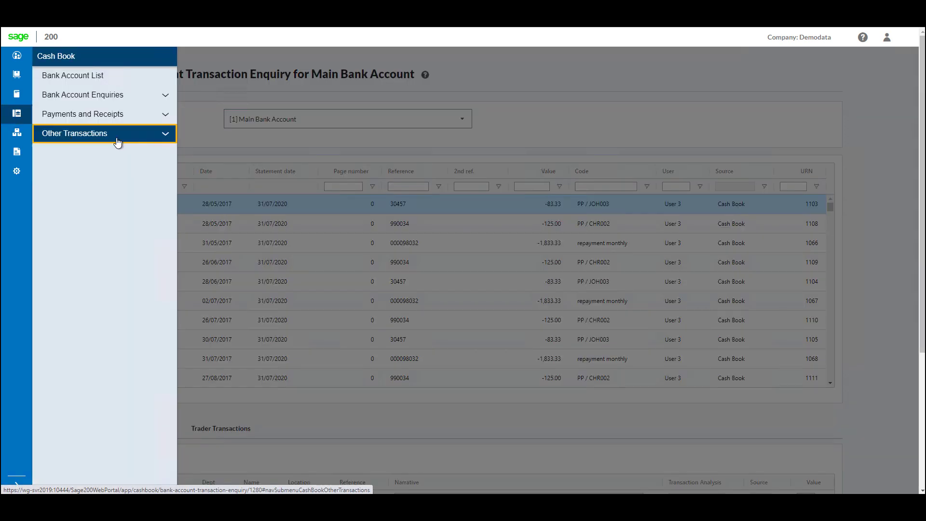
left_click(132, 158)
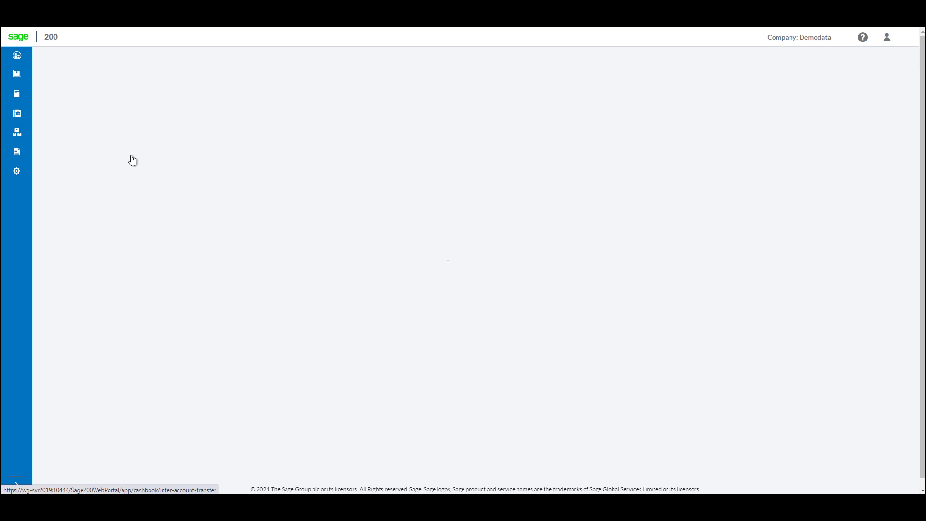
type("100")
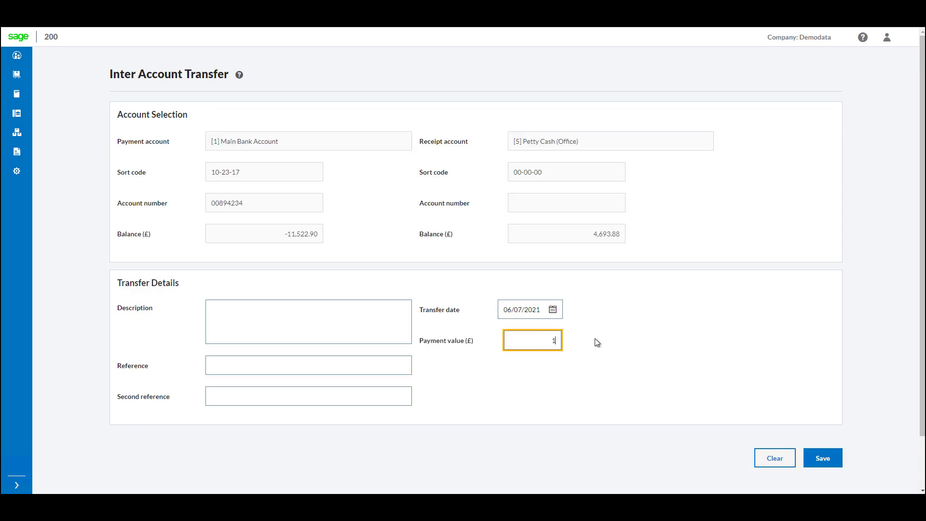
left_click(826, 461)
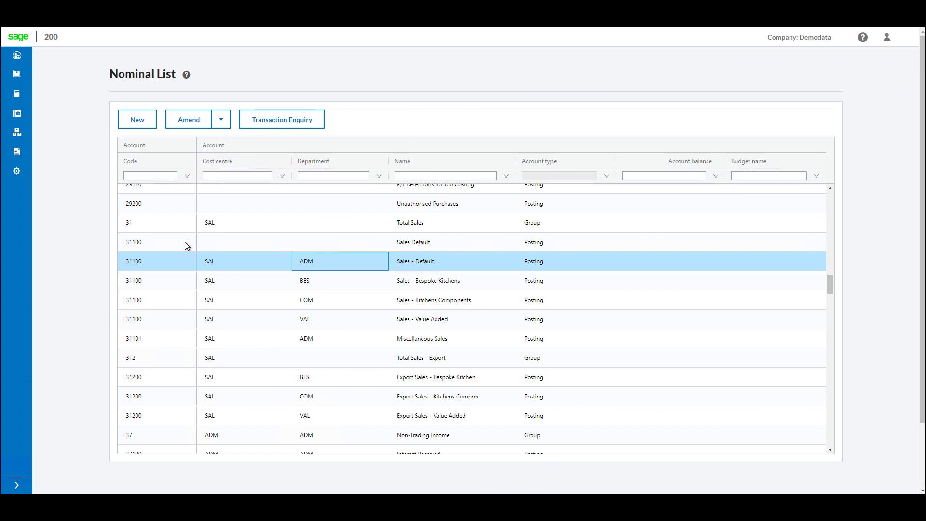
Open the Sales - Default transaction enquiry and review its VAT, Bank and Trader Transactions tabs.
left_click(288, 120)
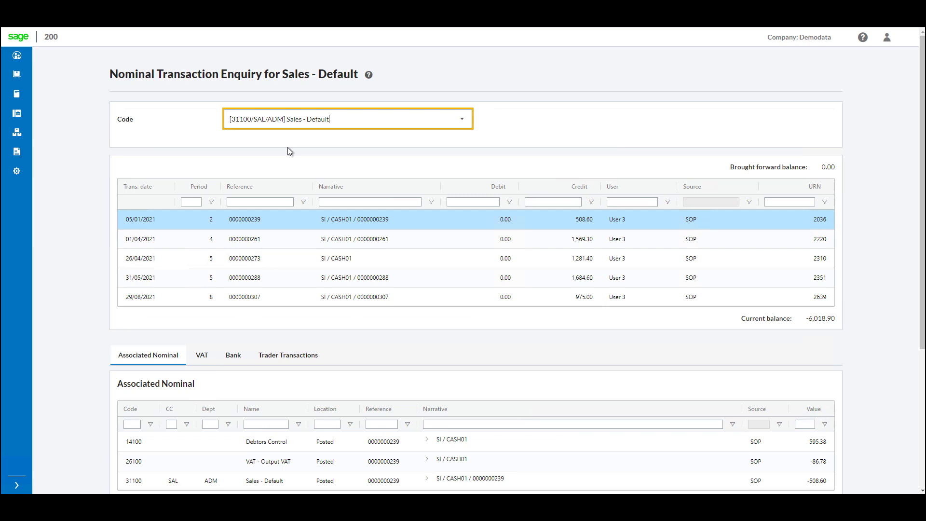
scroll(287, 146, "down", 2)
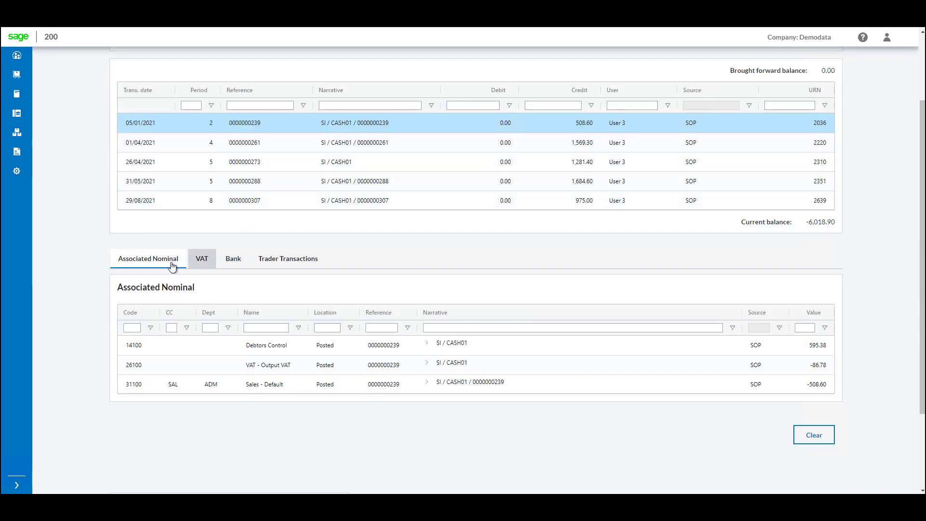
left_click(204, 262)
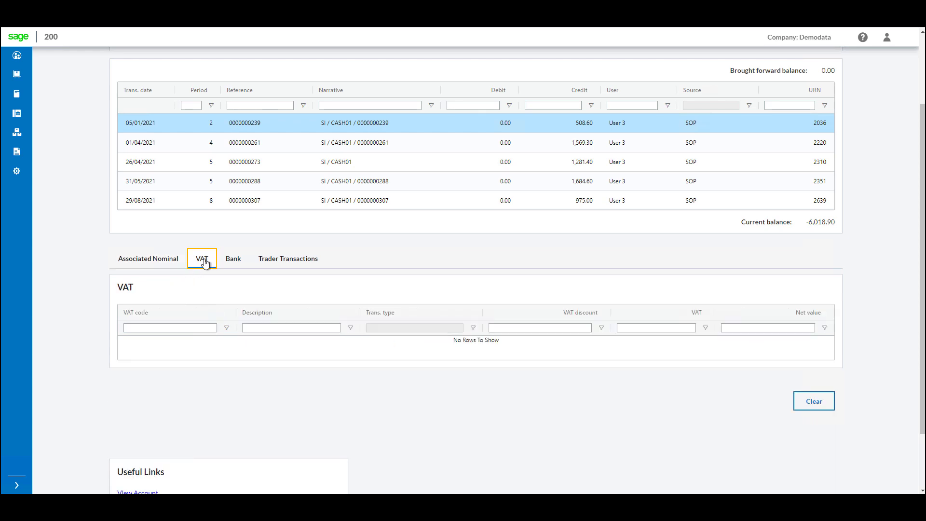
left_click(236, 263)
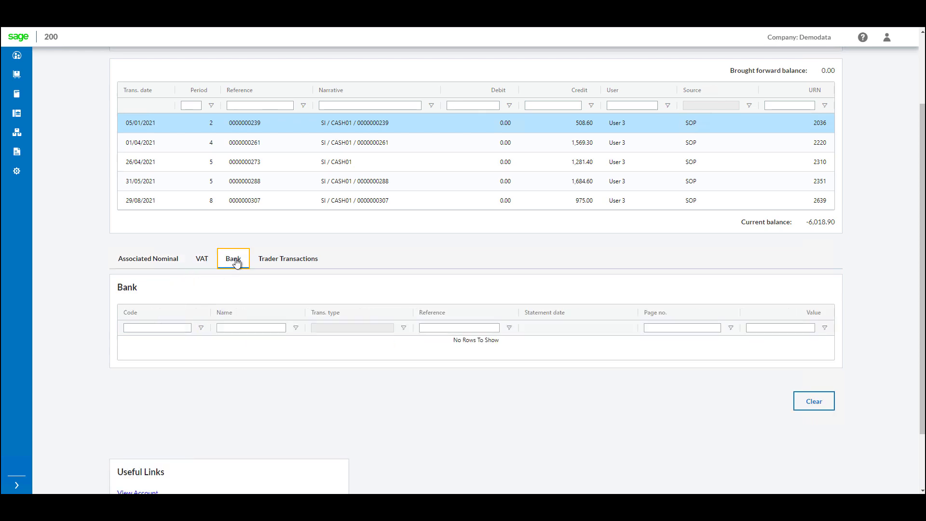
left_click(284, 264)
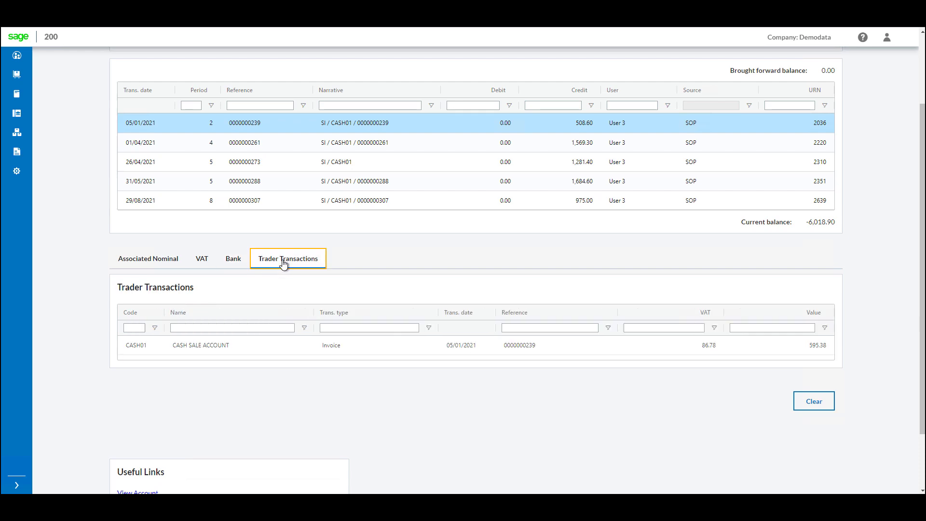
left_click(259, 347)
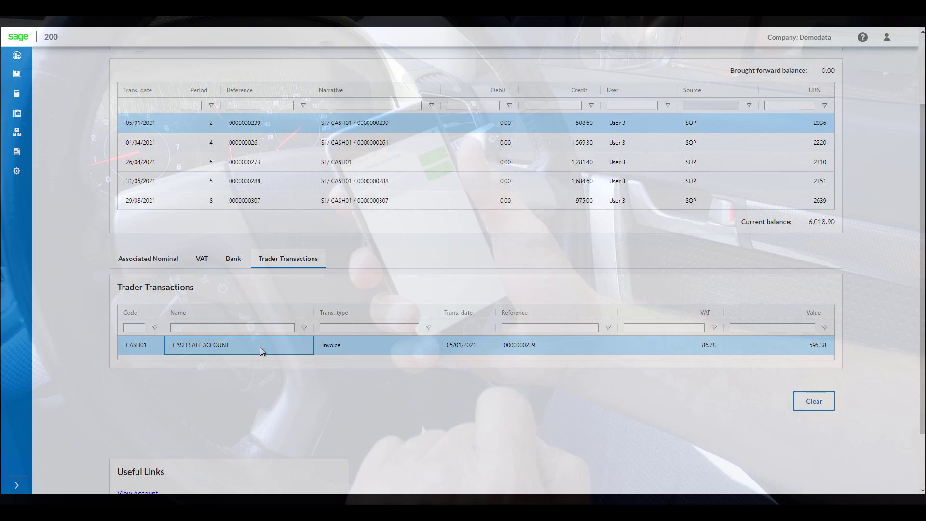